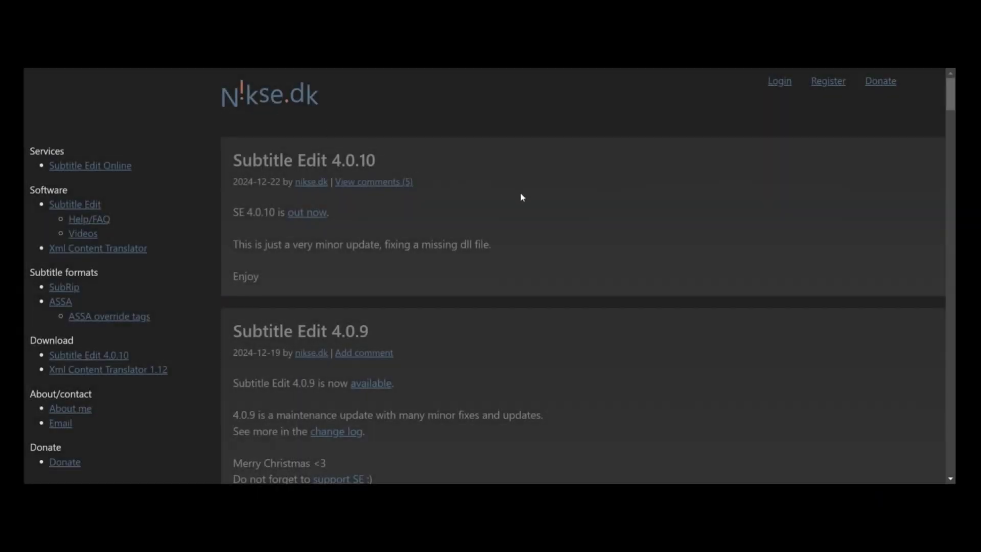
Scroll down the nikse.dk news post announcing Subtitle Edit 4.0.10
{"action": "scroll", "coordinate": [521, 194], "scroll_direction": "down", "scroll_amount": 3}
{"action": "scroll", "coordinate": [541, 281], "scroll_direction": "up", "scroll_amount": 3}
{"action": "scroll", "coordinate": [464, 212], "scroll_direction": "down", "scroll_amount": 3}
{"action": "scroll", "coordinate": [465, 212], "scroll_direction": "down", "scroll_amount": 4}
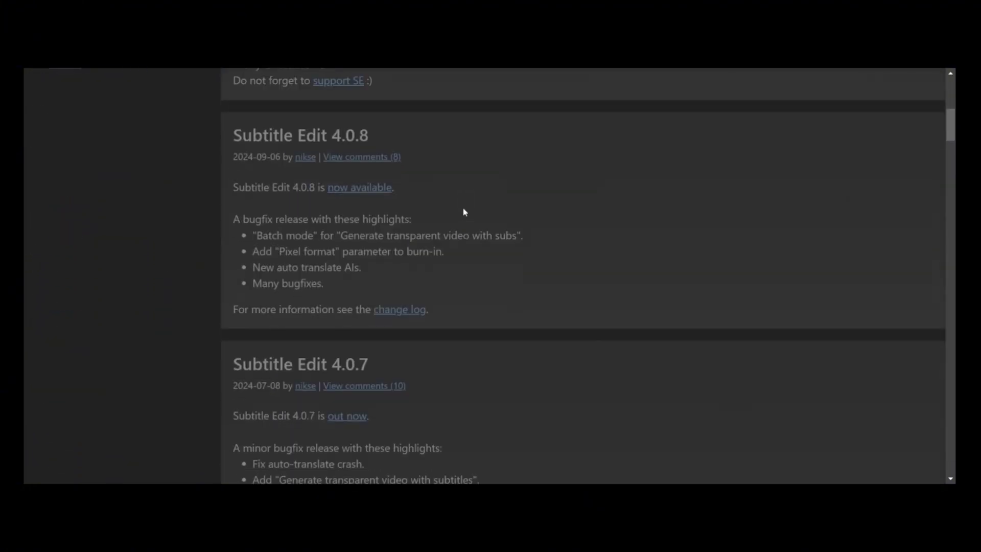
{"action": "scroll", "coordinate": [464, 212], "scroll_direction": "up", "scroll_amount": 7}
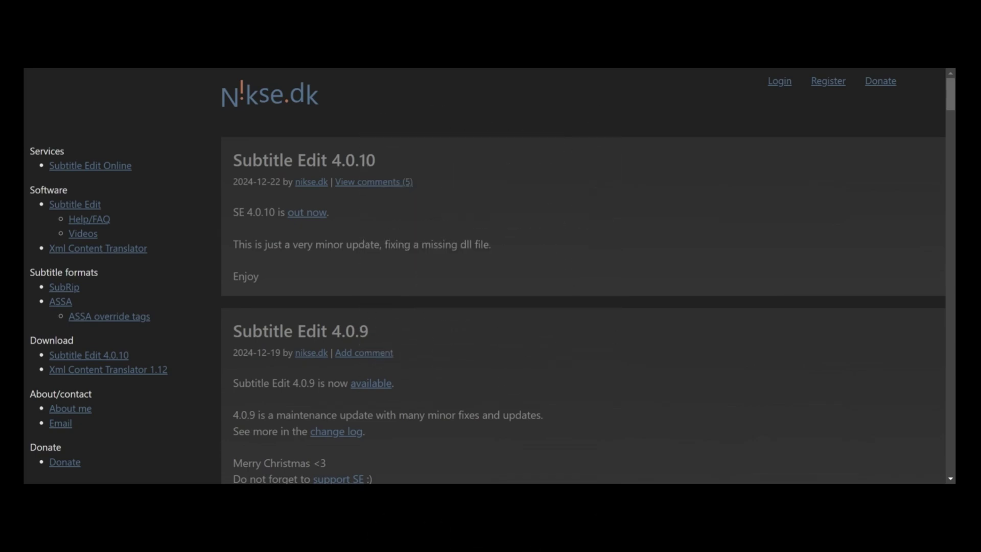
Go to the Subtitle Edit 4.0.10 download and browse its GitHub release files
{"action": "left_click", "coordinate": [125, 358]}
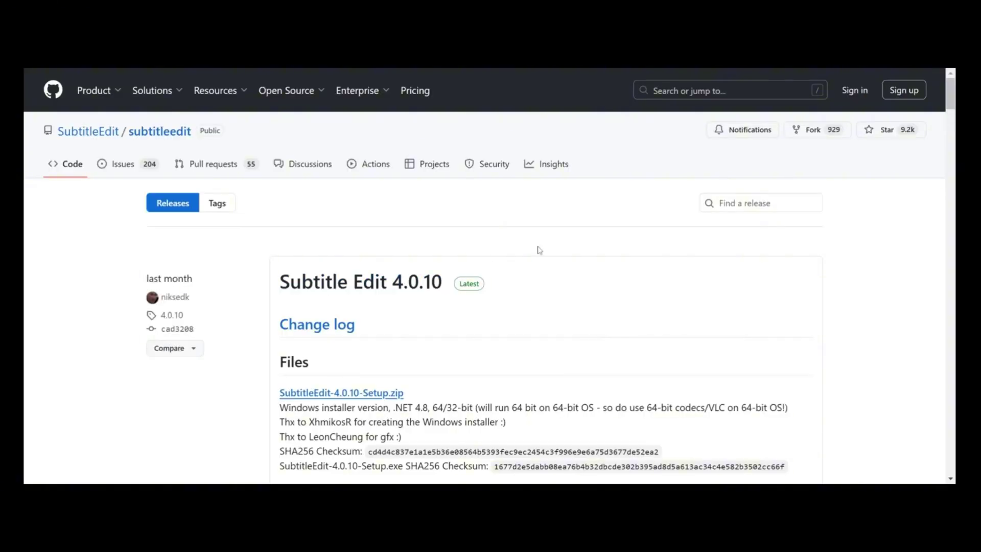
{"action": "scroll", "coordinate": [551, 248], "scroll_direction": "down", "scroll_amount": 4}
{"action": "scroll", "coordinate": [551, 247], "scroll_direction": "up", "scroll_amount": 1}
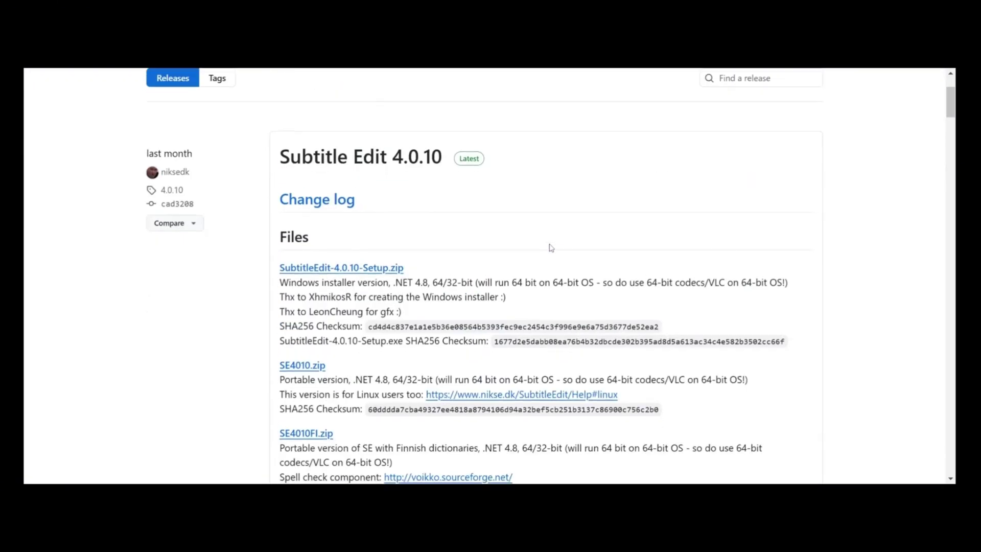
{"action": "scroll", "coordinate": [551, 248], "scroll_direction": "down", "scroll_amount": 8}
{"action": "scroll", "coordinate": [551, 247], "scroll_direction": "down", "scroll_amount": 5}
{"action": "scroll", "coordinate": [511, 235], "scroll_direction": "up", "scroll_amount": 20}
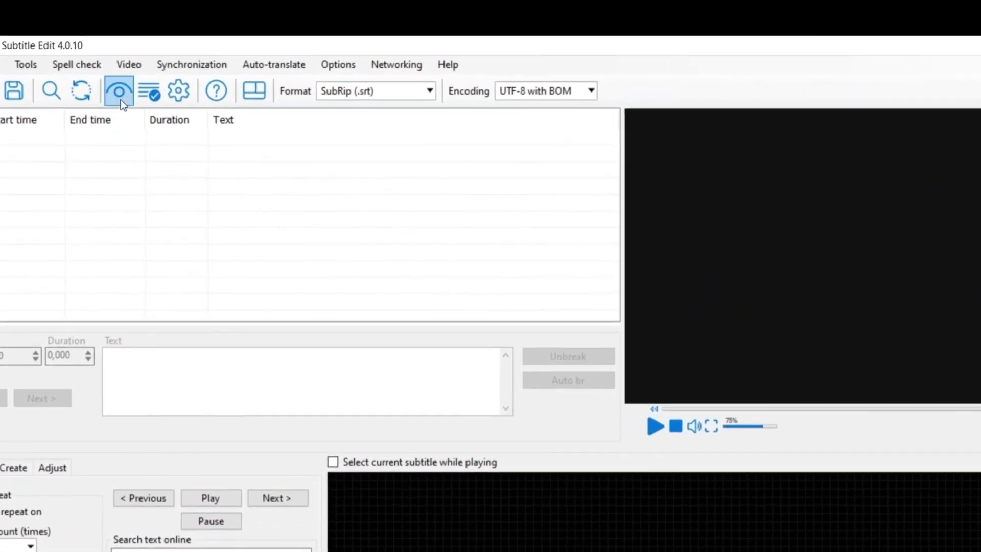
Load Subtitle Sample.mp4 into the player from the Video menu
{"action": "left_click", "coordinate": [127, 72]}
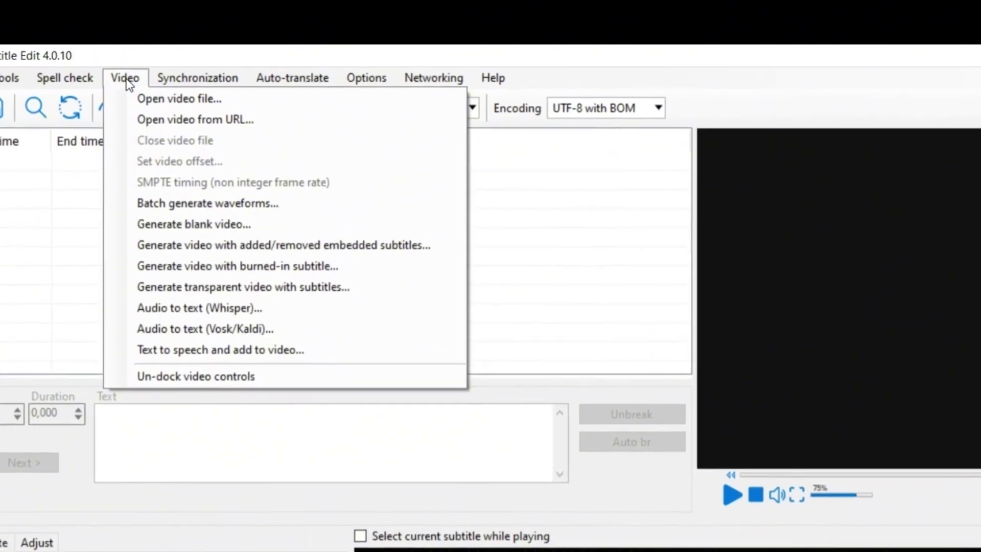
{"action": "left_click", "coordinate": [137, 100]}
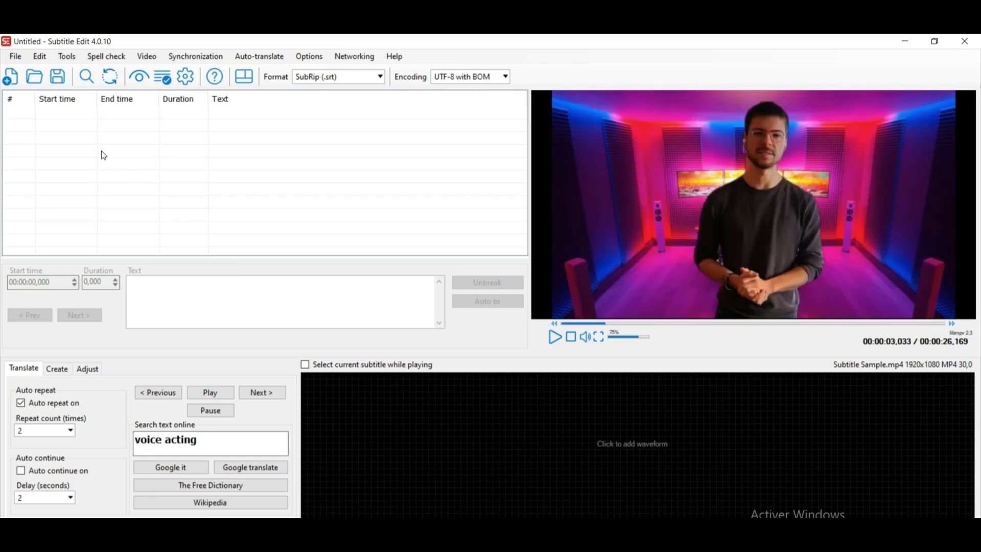
{"action": "right_click", "coordinate": [65, 128]}
{"action": "left_click", "coordinate": [89, 132]}
{"action": "type", "text": "With AI du"}
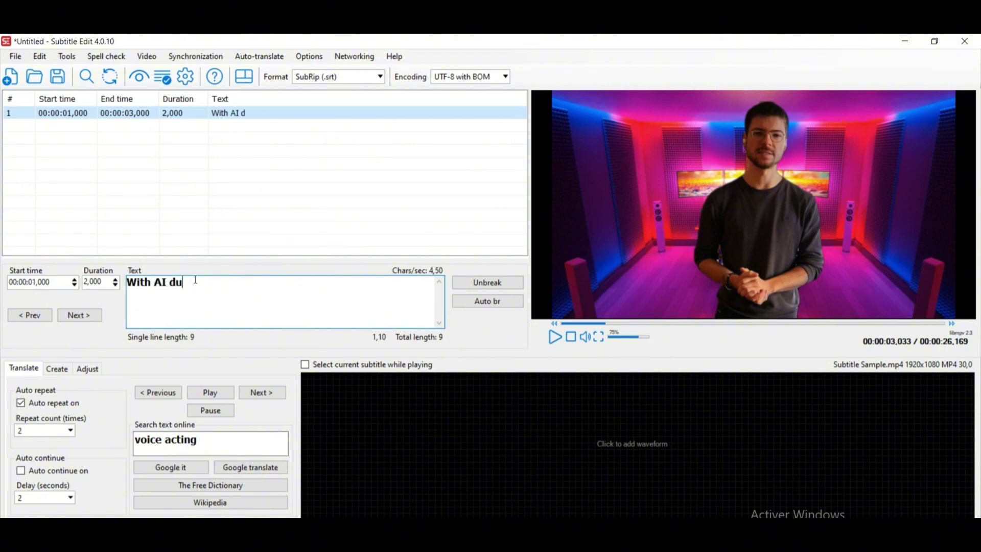
{"action": "type", "text": "bbing, gone a"}
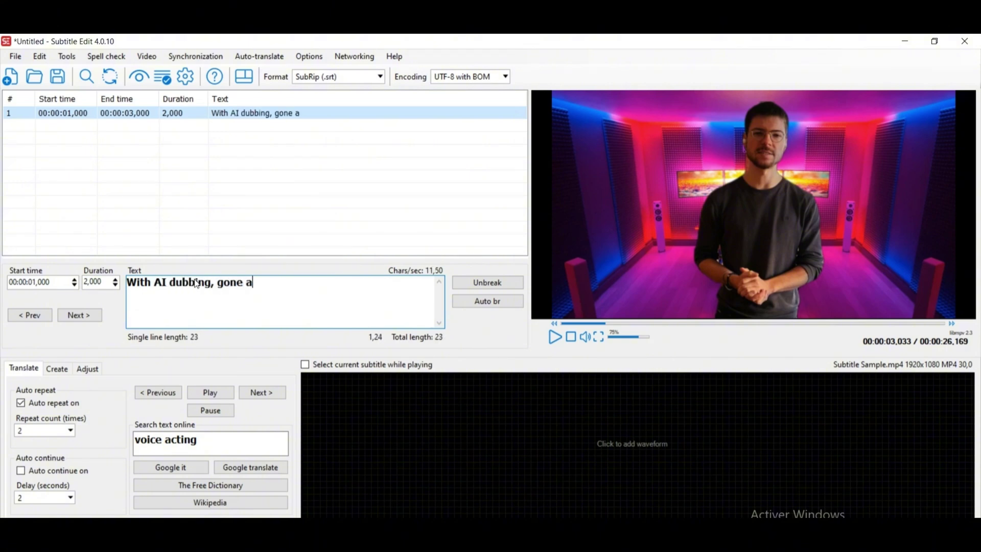
{"action": "type", "text": "re the days of"}
{"action": "key", "text": "Return"}
{"action": "type", "text": "tedious"}
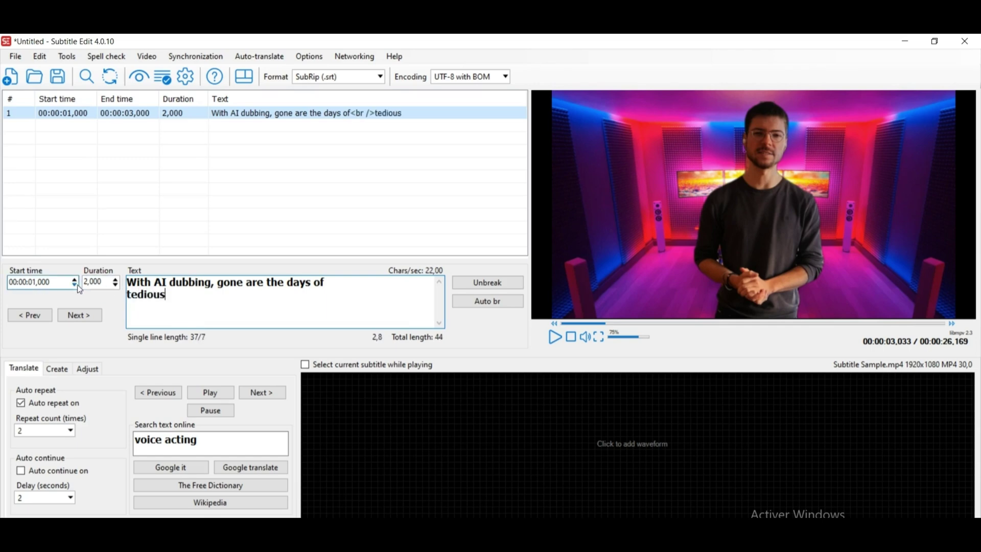
{"action": "left_click", "coordinate": [75, 286]}
{"action": "left_click", "coordinate": [75, 286]}
{"action": "left_click", "coordinate": [75, 286]}
{"action": "left_click", "coordinate": [75, 286]}
{"action": "left_click", "coordinate": [75, 286]}
{"action": "left_click", "coordinate": [75, 286]}
{"action": "left_click", "coordinate": [75, 286]}
{"action": "left_click", "coordinate": [572, 324]}
{"action": "left_click", "coordinate": [562, 324]}
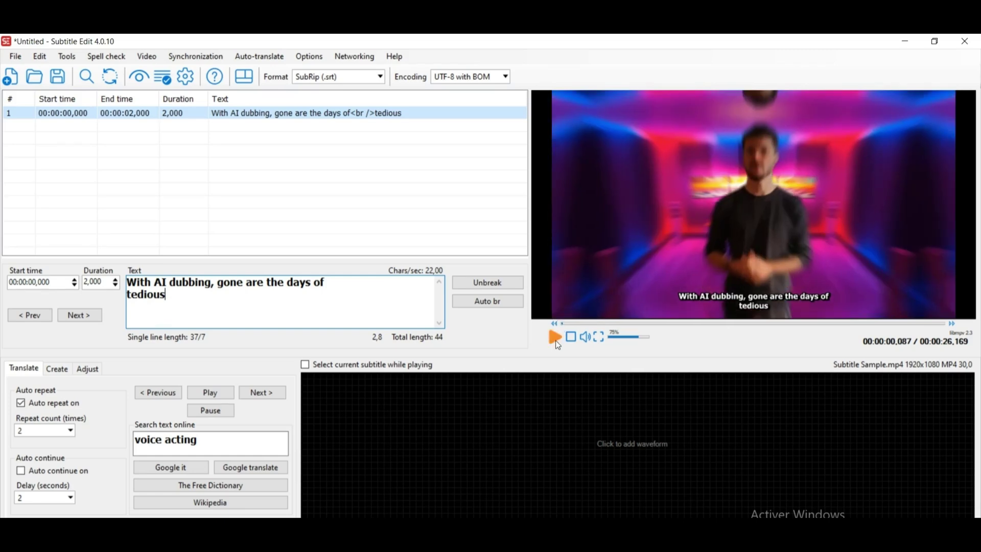
{"action": "left_click", "coordinate": [555, 338]}
{"action": "key", "text": "ctrl+n"}
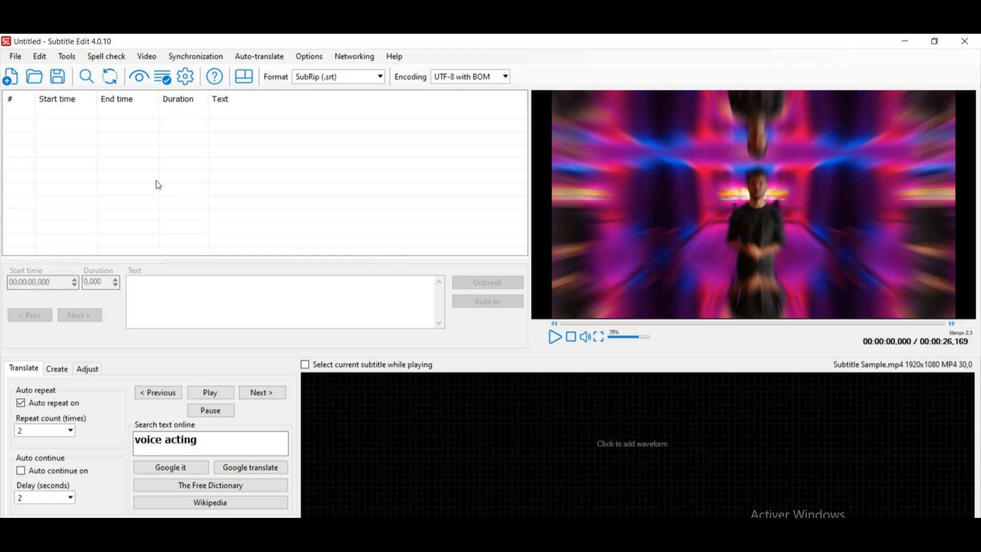
Open EN_Test Video_CheckSub.srt and play the video to review its lines
{"action": "left_click", "coordinate": [35, 79]}
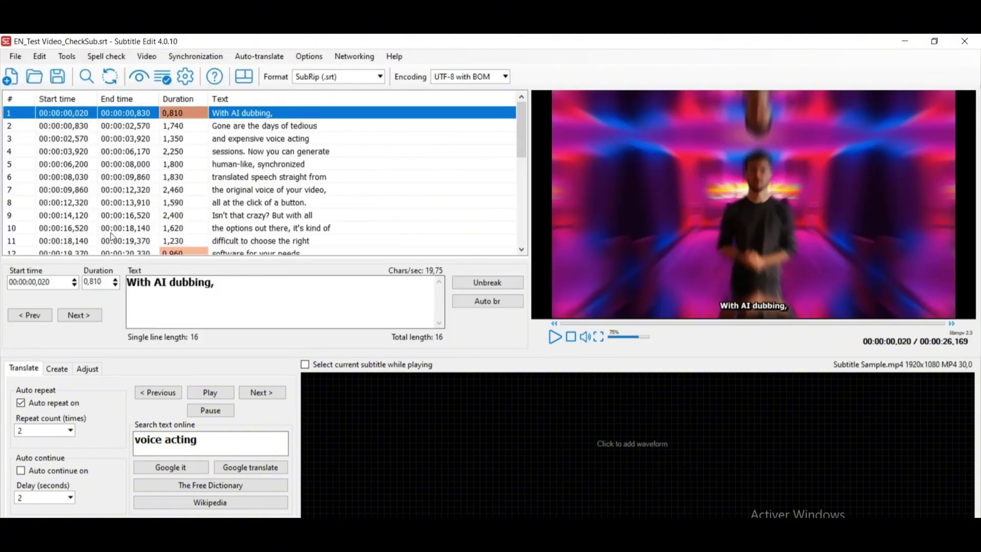
{"action": "left_click", "coordinate": [273, 126]}
{"action": "left_click", "coordinate": [554, 336]}
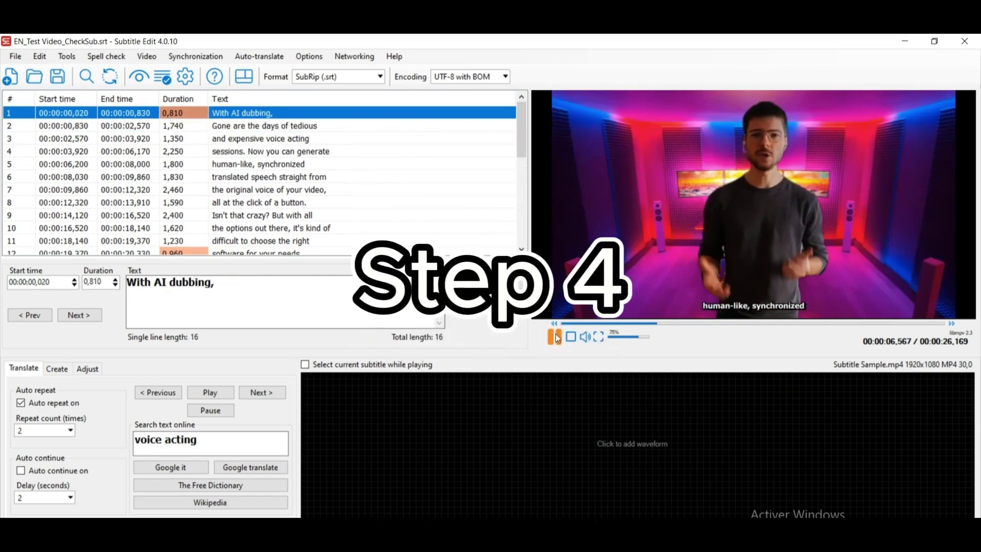
{"action": "left_click", "coordinate": [556, 336]}
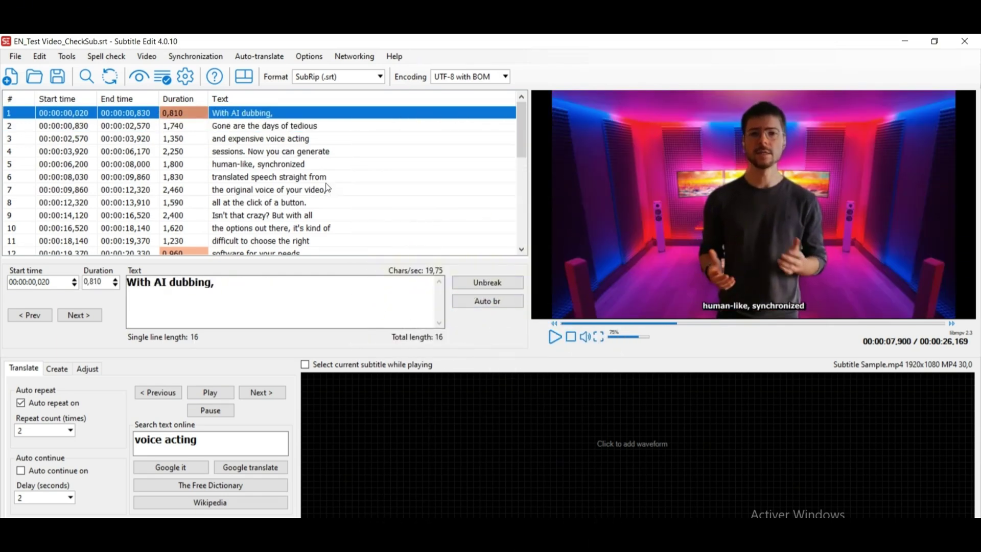
Correct line 5's text to 'human-like, synced-in' and replay to check it
{"action": "left_click", "coordinate": [276, 164]}
{"action": "left_click", "coordinate": [274, 285]}
{"action": "double_click", "coordinate": [238, 283]}
{"action": "left_click_drag", "start_coordinate": [214, 284], "coordinate": [283, 282]}
{"action": "type", "text": "ed-in"}
{"action": "left_click", "coordinate": [559, 340]}
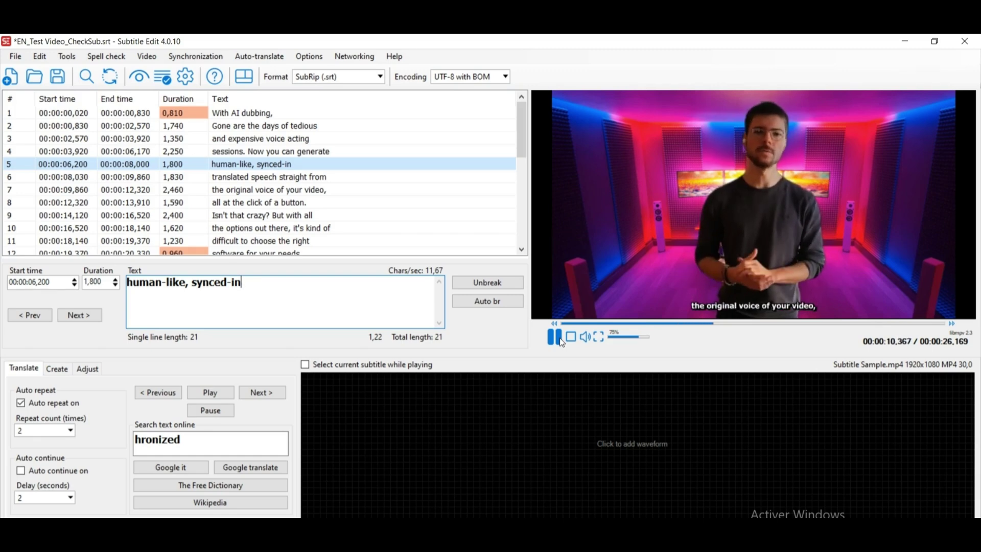
{"action": "left_click", "coordinate": [562, 341]}
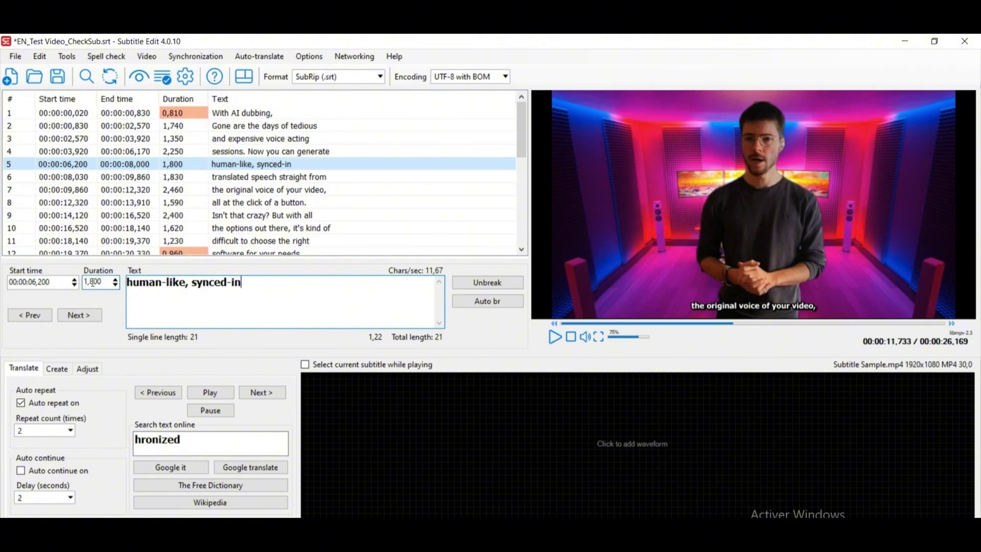
Shorten line 5's duration to 1,600 and resume playback
{"action": "left_click", "coordinate": [116, 286]}
{"action": "left_click", "coordinate": [118, 285]}
{"action": "left_click", "coordinate": [555, 337]}
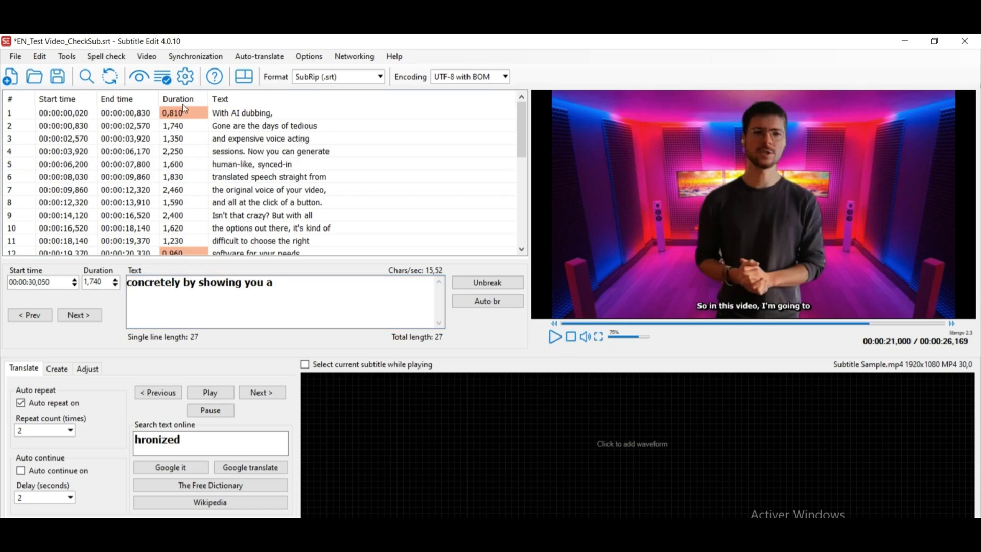
{"action": "left_click", "coordinate": [146, 57]}
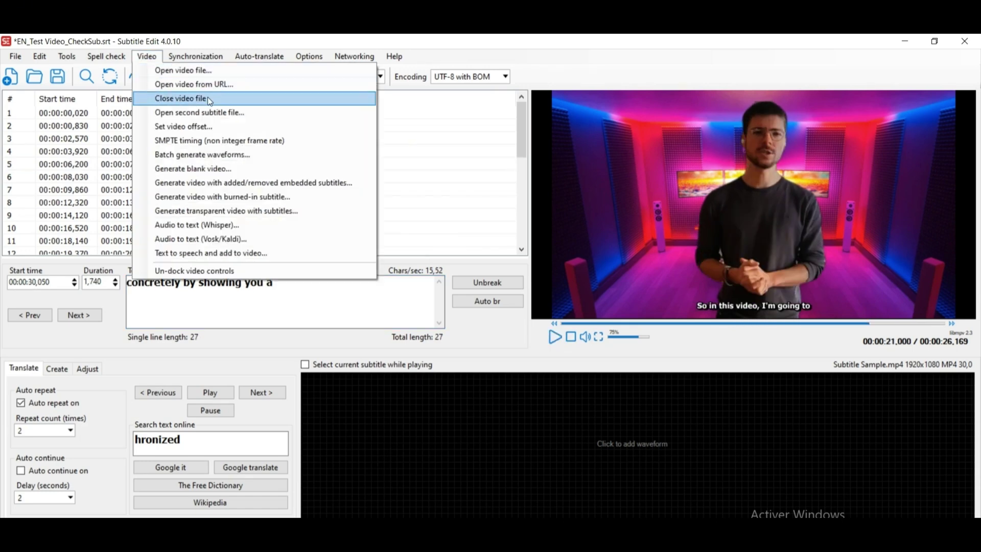
In the burn-in subtitle settings, make the text yellow on a black box
{"action": "left_click", "coordinate": [238, 200]}
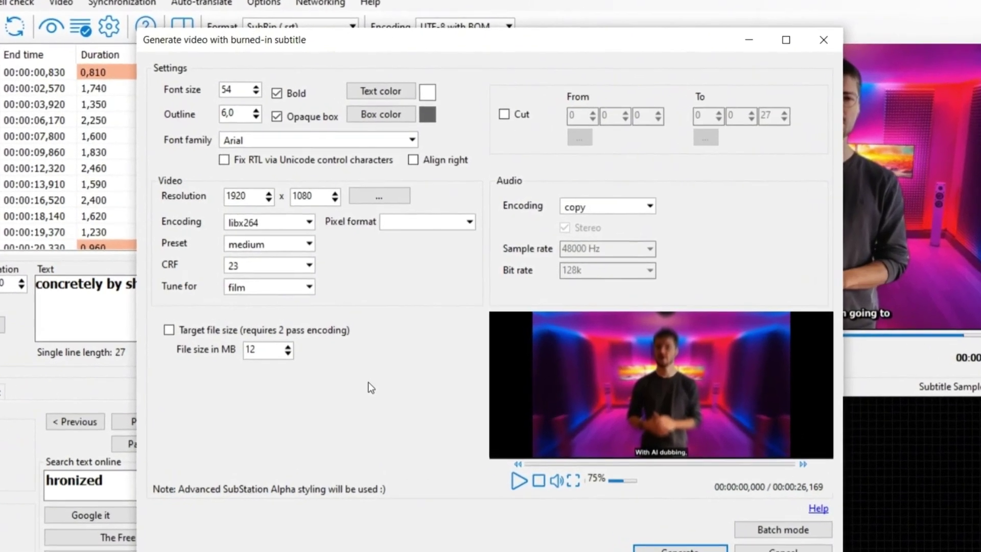
{"action": "left_click", "coordinate": [425, 86]}
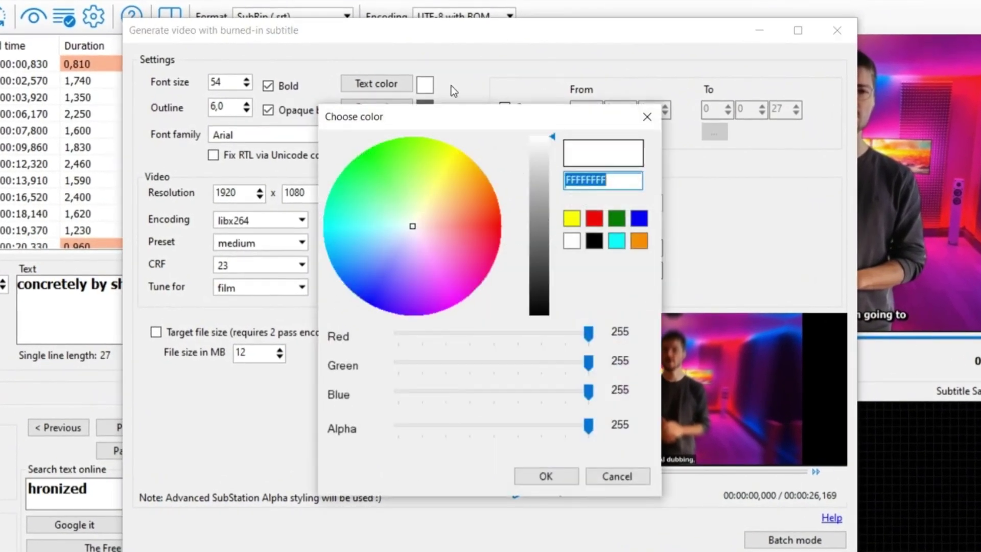
{"action": "left_click", "coordinate": [572, 218]}
{"action": "left_click", "coordinate": [546, 476]}
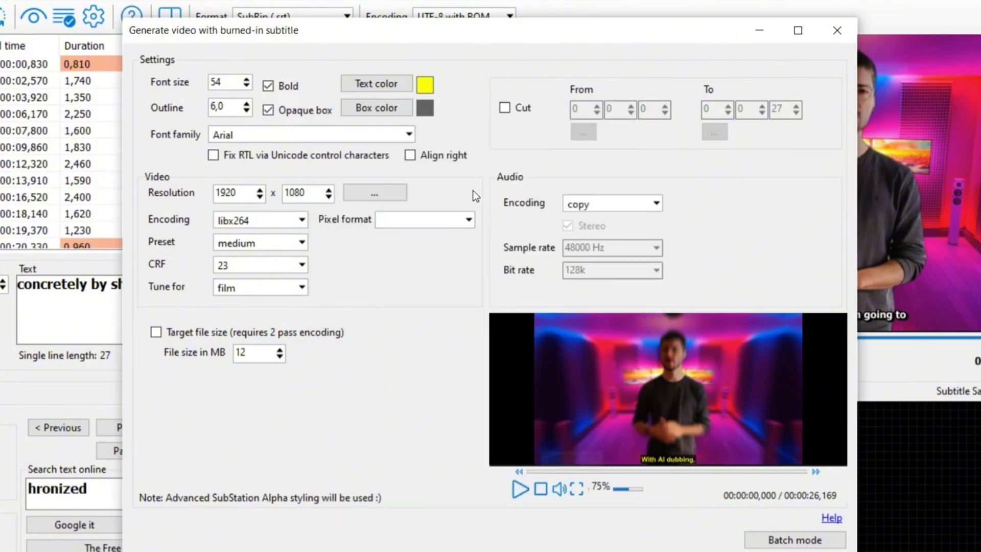
{"action": "left_click", "coordinate": [426, 106]}
{"action": "left_click", "coordinate": [598, 245]}
{"action": "left_click", "coordinate": [546, 476]}
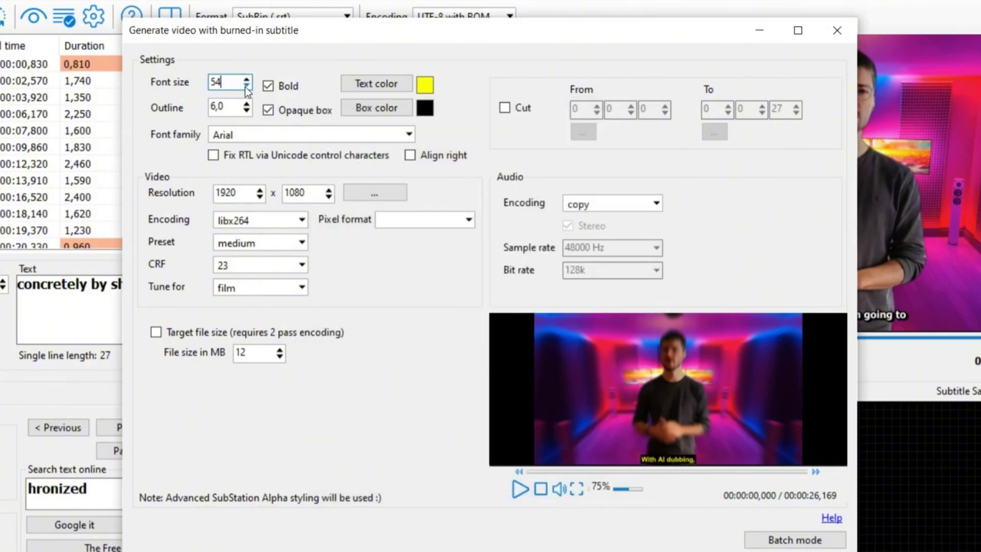
Set font size 61 with Arial Black and start generating the video
{"action": "key", "text": "BackSpace"}
{"action": "key", "text": "BackSpace"}
{"action": "type", "text": "61"}
{"action": "left_click", "coordinate": [326, 133]}
{"action": "scroll", "coordinate": [326, 135], "scroll_direction": "down", "scroll_amount": 2}
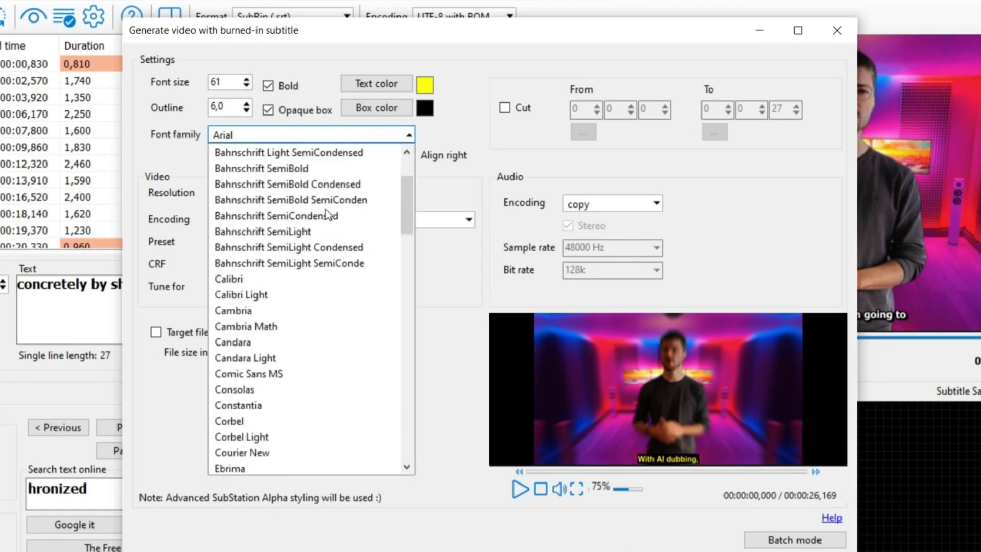
{"action": "left_click", "coordinate": [266, 405]}
{"action": "left_click", "coordinate": [289, 138]}
{"action": "left_click", "coordinate": [266, 167]}
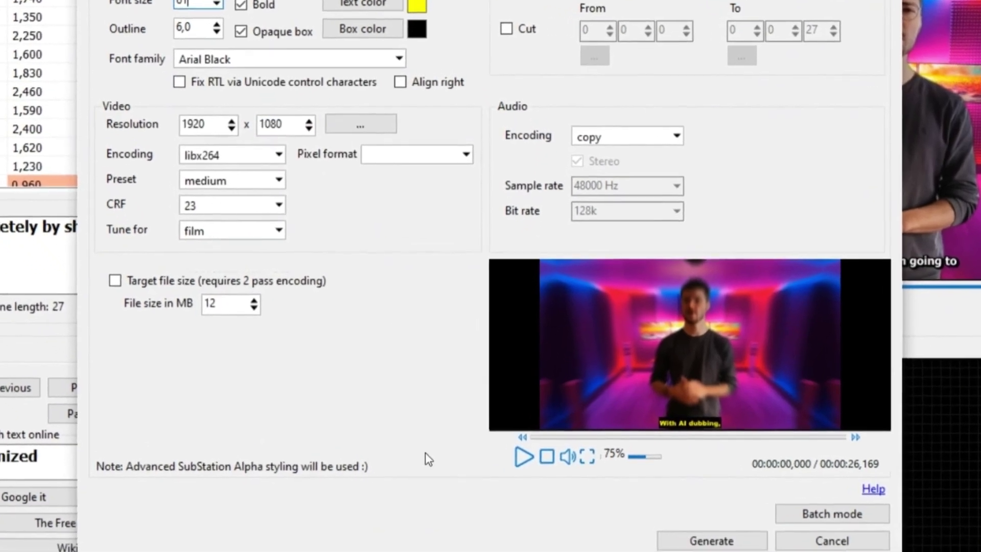
{"action": "left_click", "coordinate": [725, 528]}
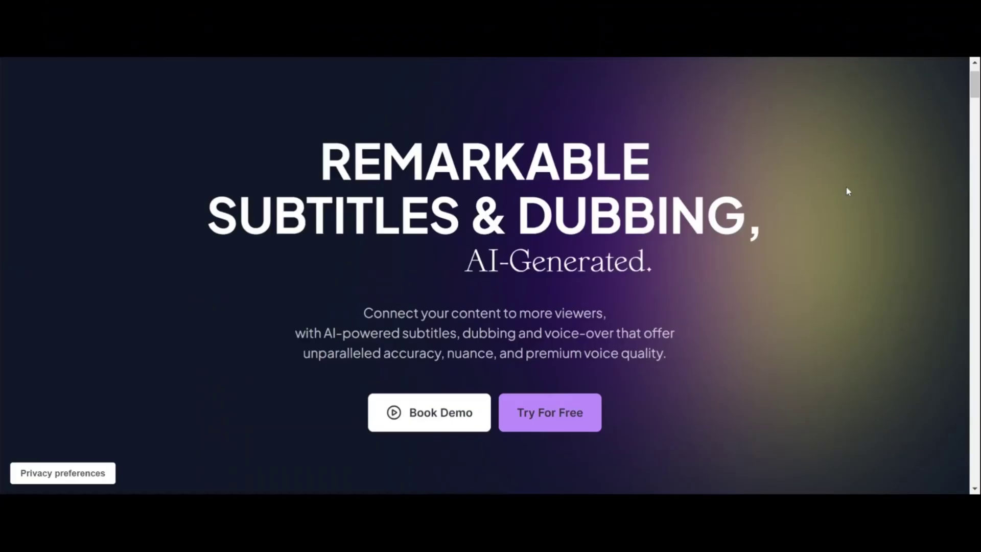
Scroll down through the Checksub homepage
{"action": "scroll", "coordinate": [848, 191], "scroll_direction": "down", "scroll_amount": 5}
{"action": "scroll", "coordinate": [847, 191], "scroll_direction": "down", "scroll_amount": 5}
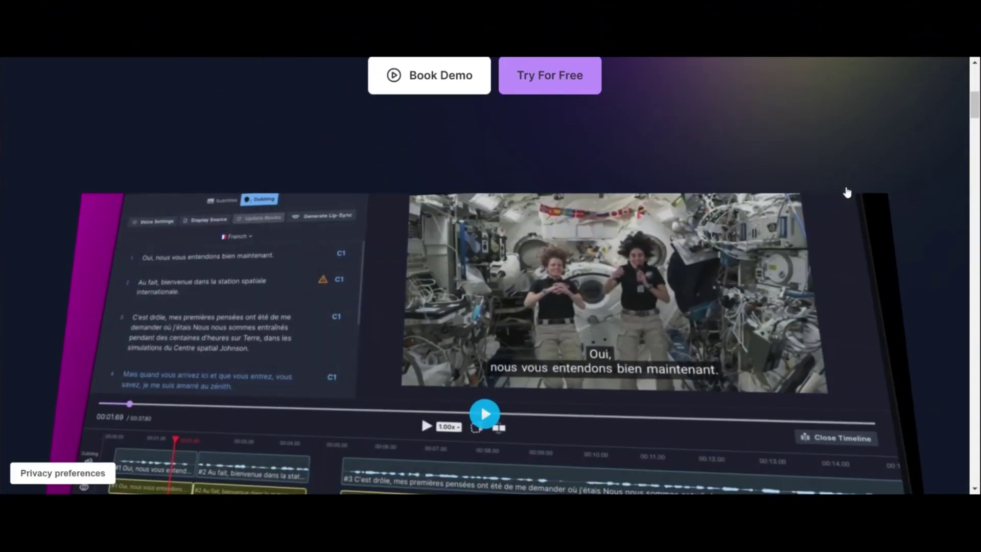
{"action": "scroll", "coordinate": [848, 192], "scroll_direction": "down", "scroll_amount": 10}
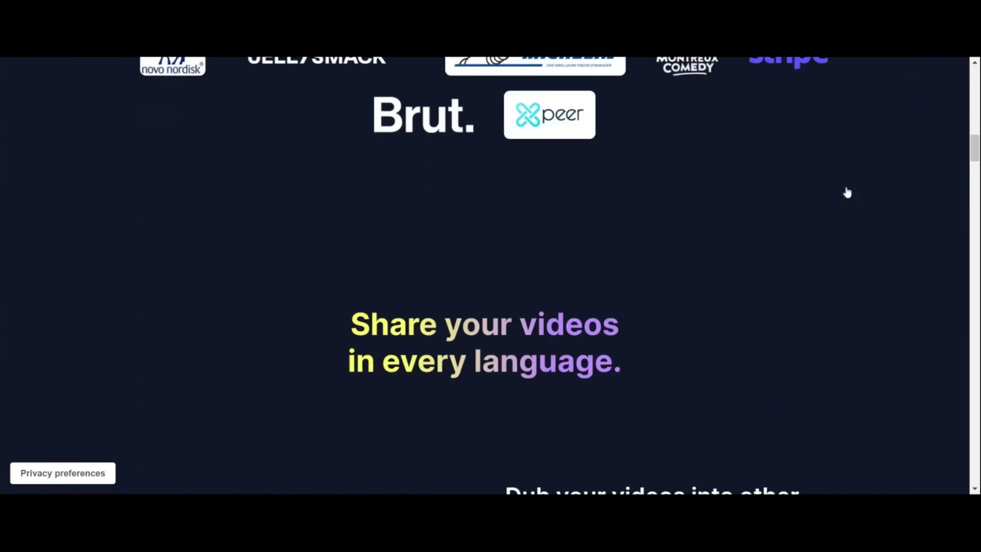
{"action": "scroll", "coordinate": [847, 191], "scroll_direction": "down", "scroll_amount": 15}
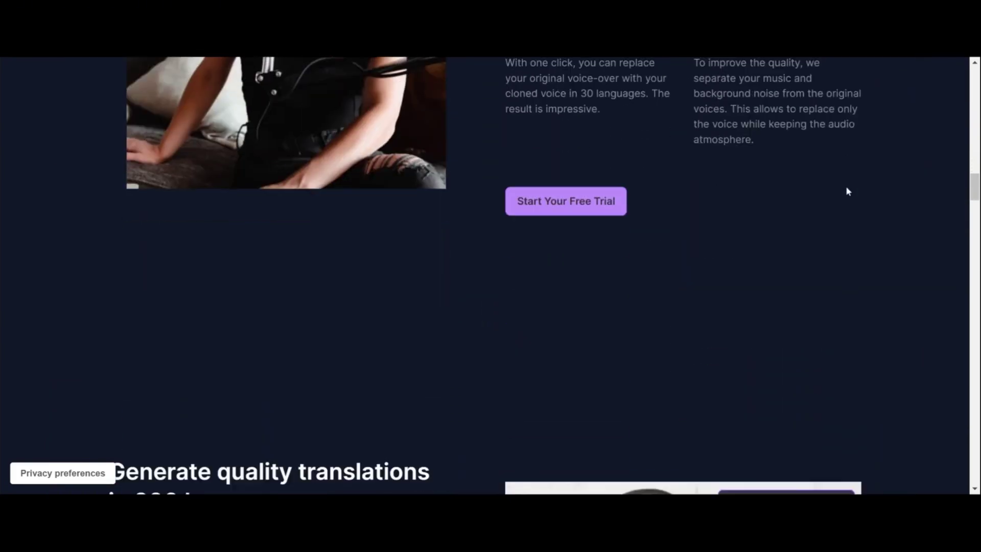
{"action": "scroll", "coordinate": [847, 191], "scroll_direction": "down", "scroll_amount": 10}
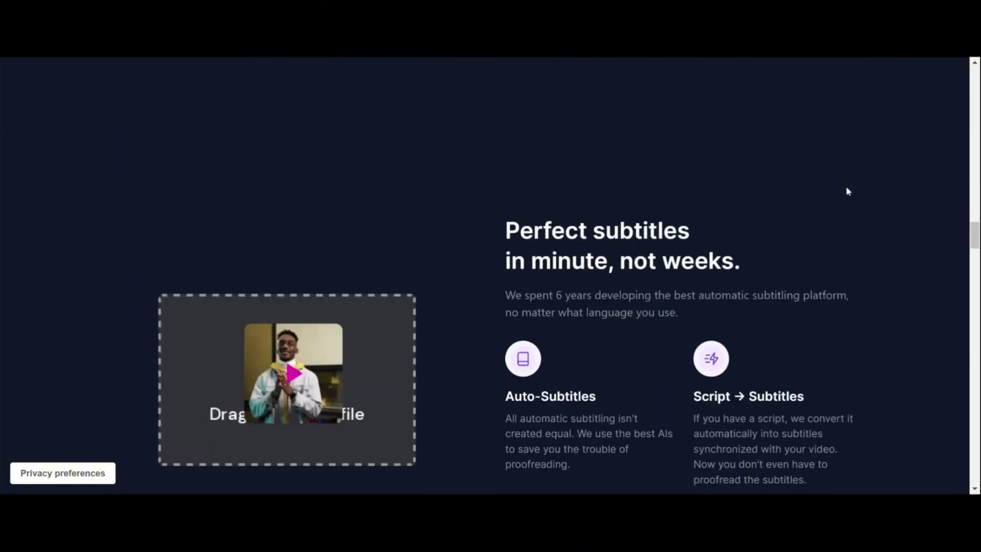
{"action": "scroll", "coordinate": [847, 192], "scroll_direction": "down", "scroll_amount": 10}
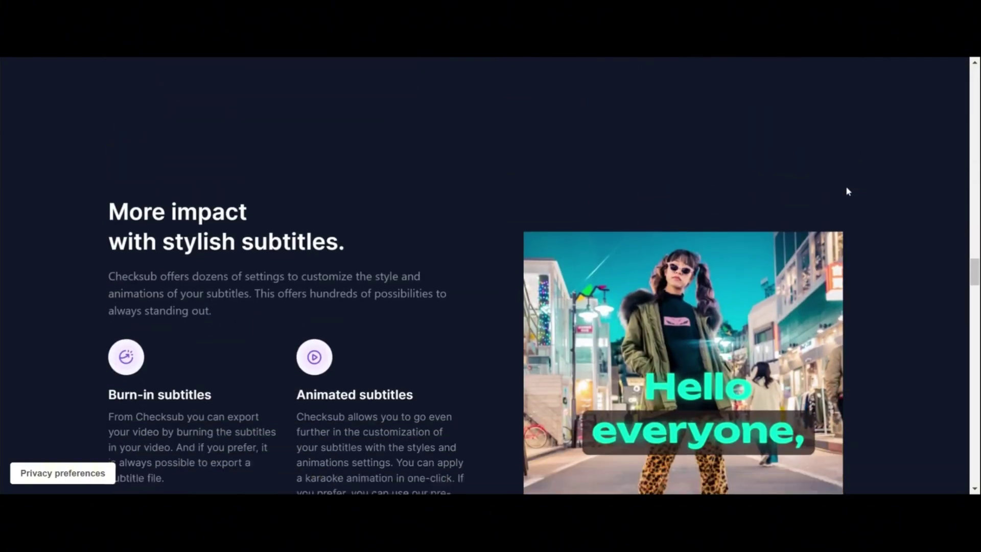
{"action": "scroll", "coordinate": [847, 191], "scroll_direction": "down", "scroll_amount": 13}
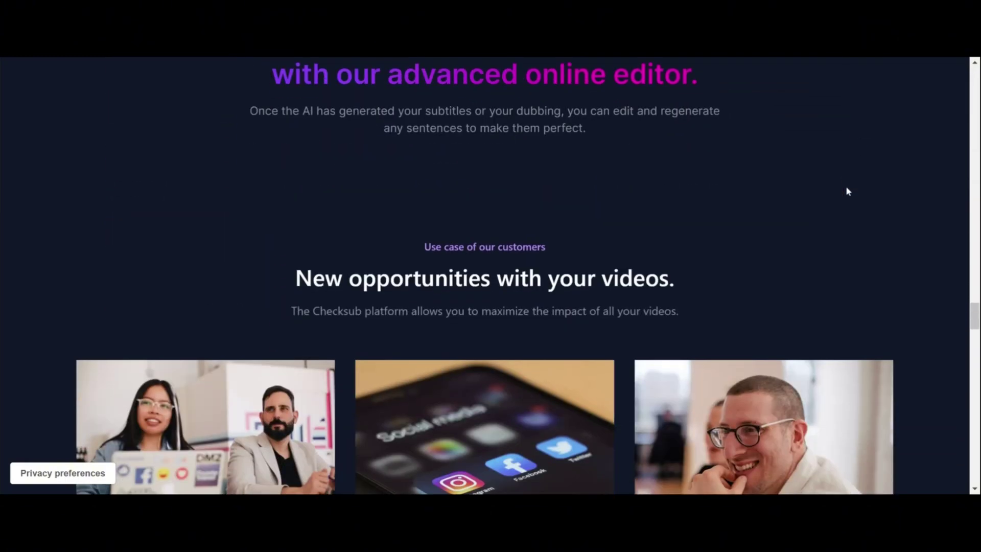
{"action": "scroll", "coordinate": [847, 191], "scroll_direction": "down", "scroll_amount": 12}
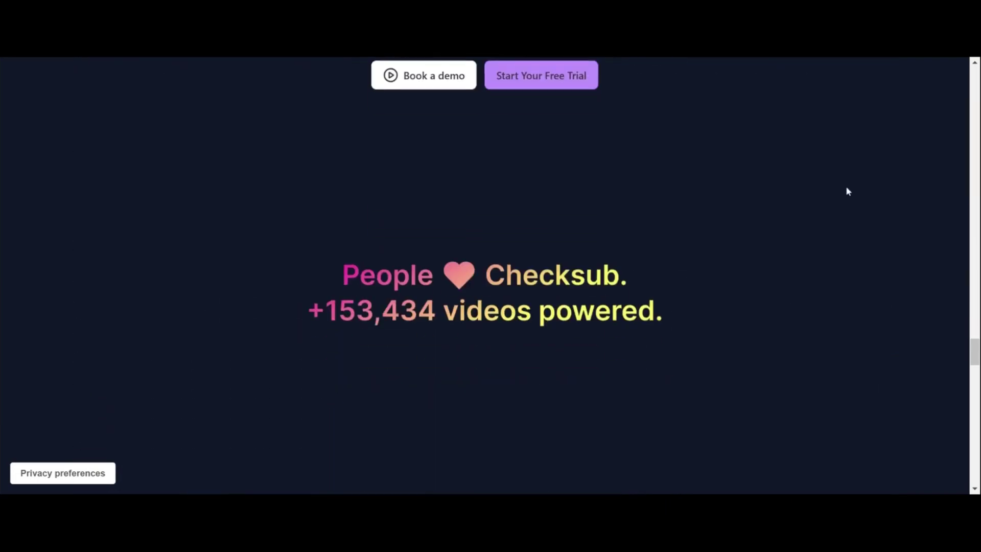
{"action": "scroll", "coordinate": [848, 192], "scroll_direction": "down", "scroll_amount": 12}
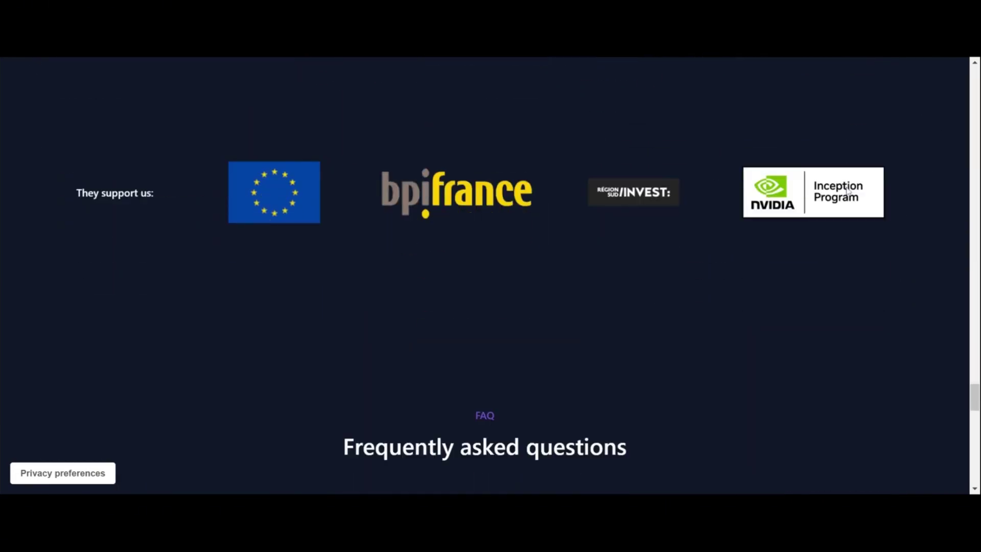
{"action": "scroll", "coordinate": [847, 191], "scroll_direction": "down", "scroll_amount": 2}
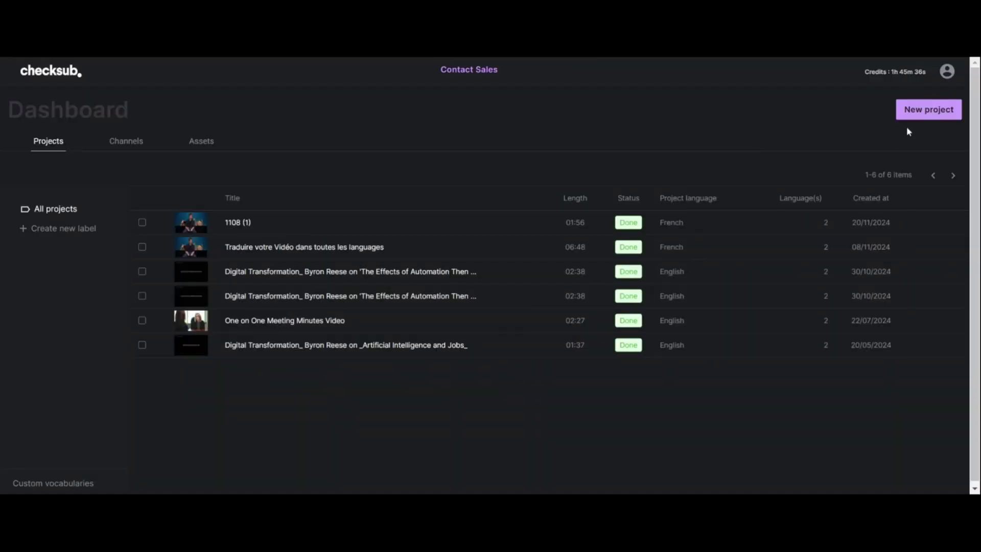
Create a generate-subtitles project importing an SRT script, and confirm to start generation
{"action": "left_click", "coordinate": [914, 111]}
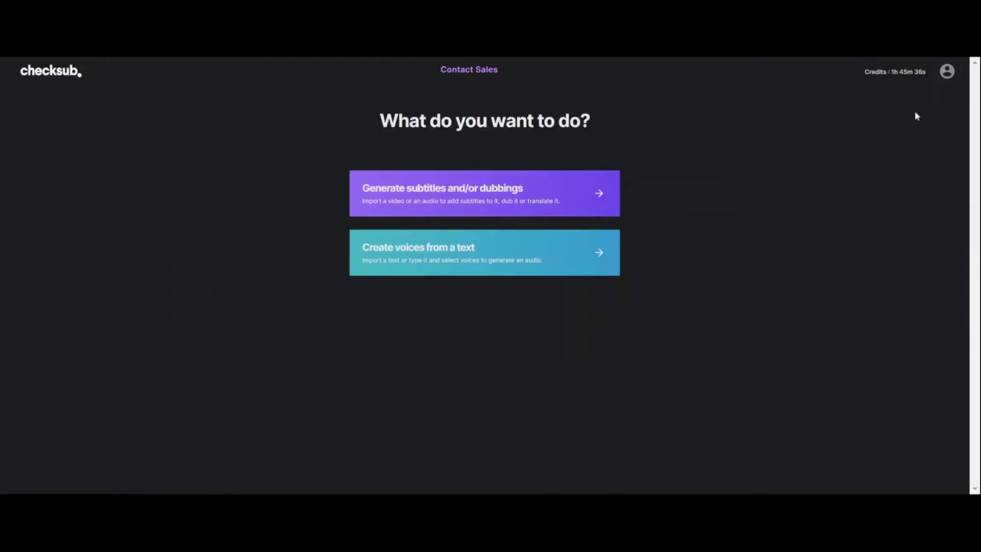
{"action": "left_click", "coordinate": [565, 194]}
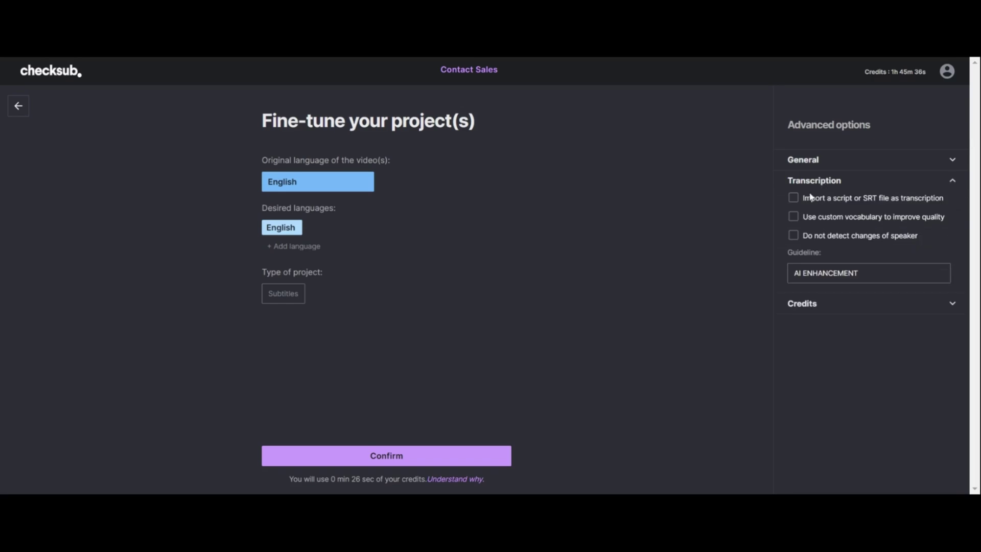
{"action": "left_click", "coordinate": [794, 198]}
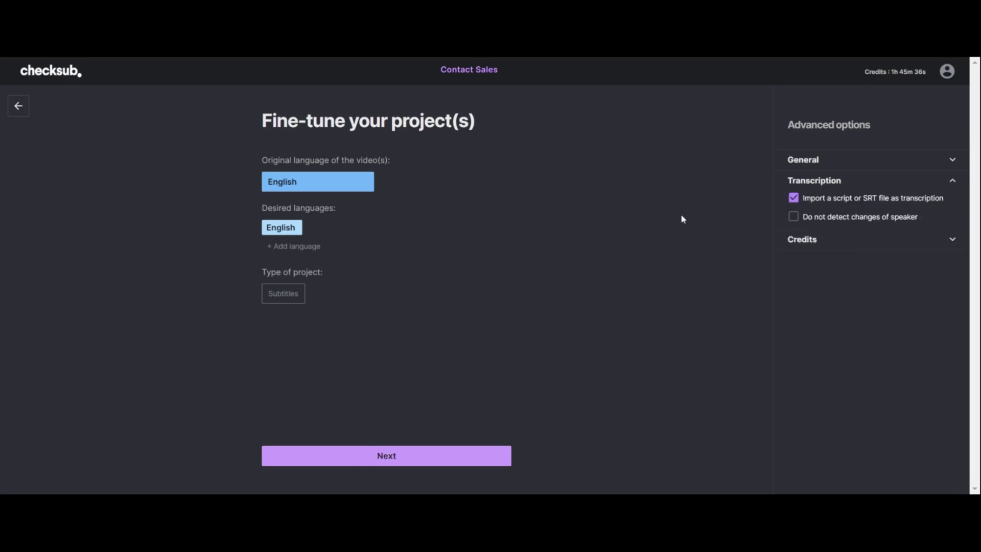
{"action": "left_click", "coordinate": [396, 456]}
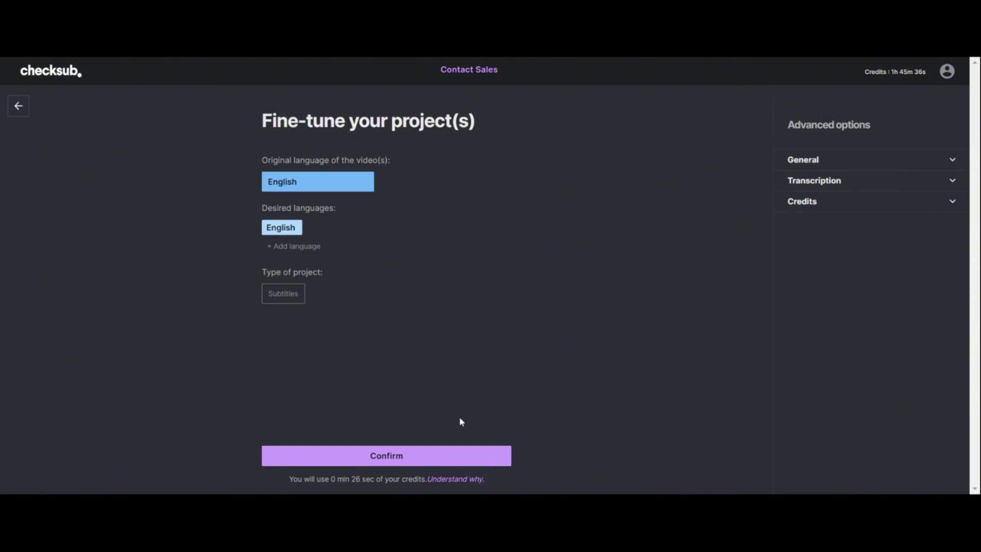
{"action": "left_click", "coordinate": [457, 452]}
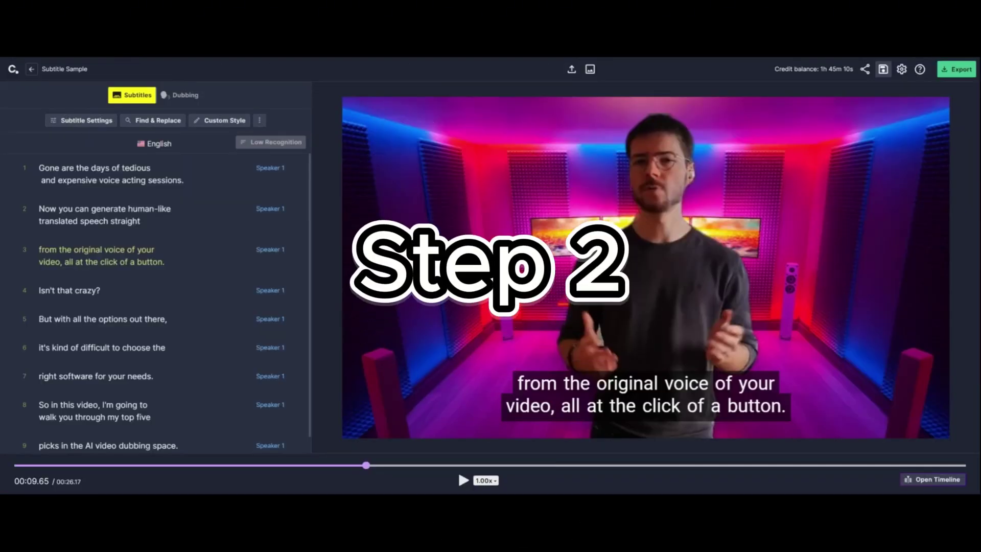
Make subtitle 1 begin 'With AI dubbing,', split off a new subtitle and add a line break
{"action": "left_click", "coordinate": [39, 168]}
{"action": "type", "text": "Wirrh"}
{"action": "key", "text": "BackSpace"}
{"action": "key", "text": "BackSpace"}
{"action": "type", "text": "t"}
{"action": "key", "text": "BackSpace"}
{"action": "key", "text": "BackSpace"}
{"action": "type", "text": "th AI dubbing,"}
{"action": "key", "text": "Delete"}
{"action": "type", "text": "g"}
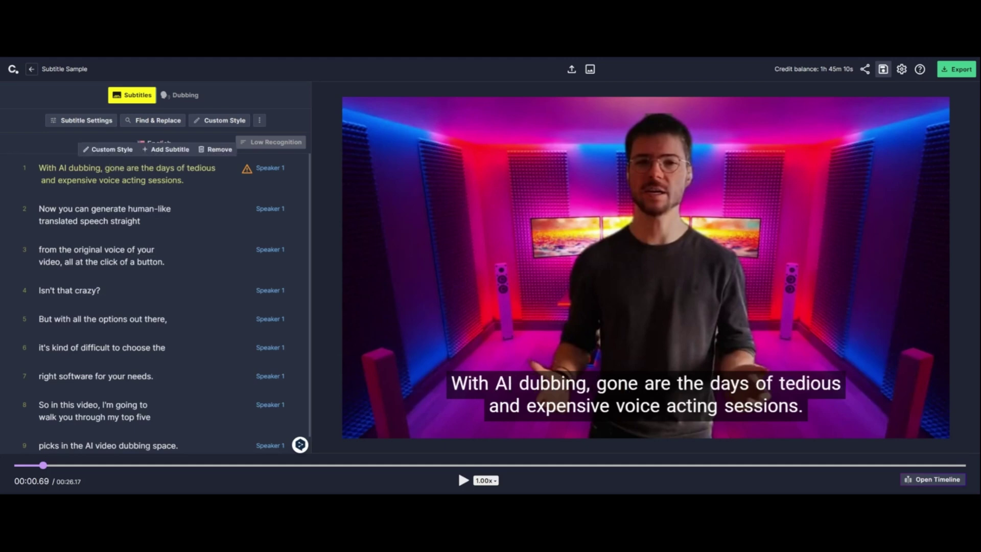
{"action": "key", "text": "Return"}
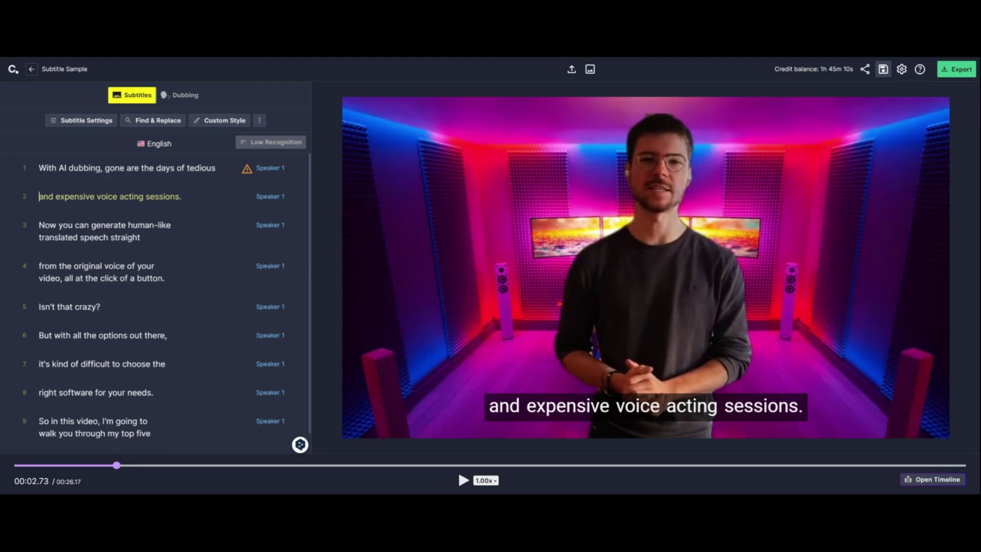
{"action": "left_click", "coordinate": [186, 168]}
{"action": "key", "text": "shift+Return"}
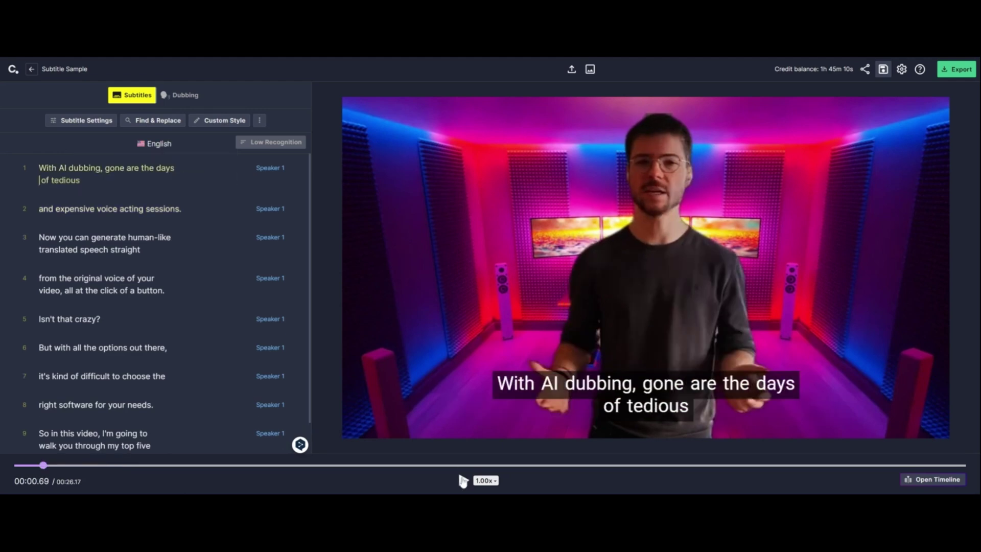
Add ', synced' after human-like in subtitle 3 while reviewing playback
{"action": "left_click", "coordinate": [462, 481]}
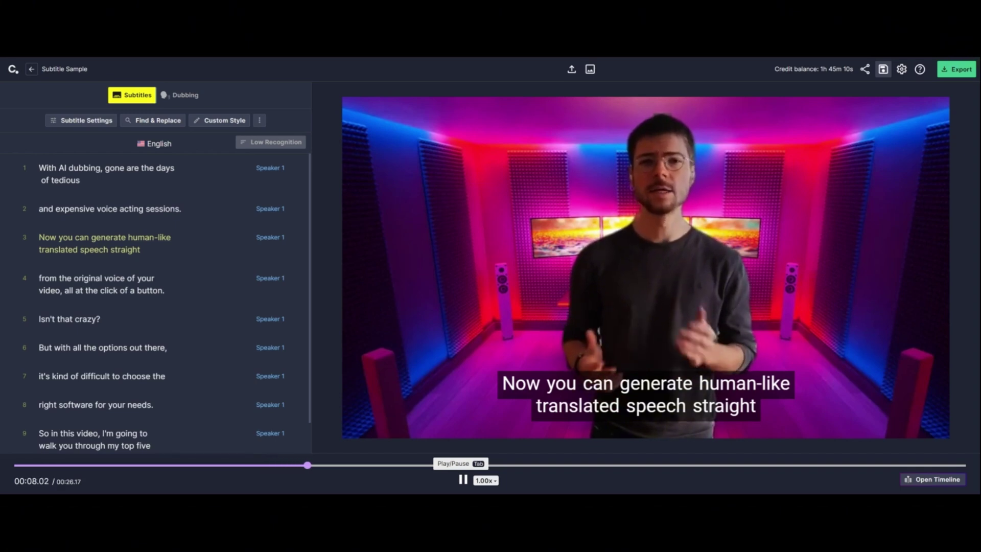
{"action": "left_click", "coordinate": [80, 249]}
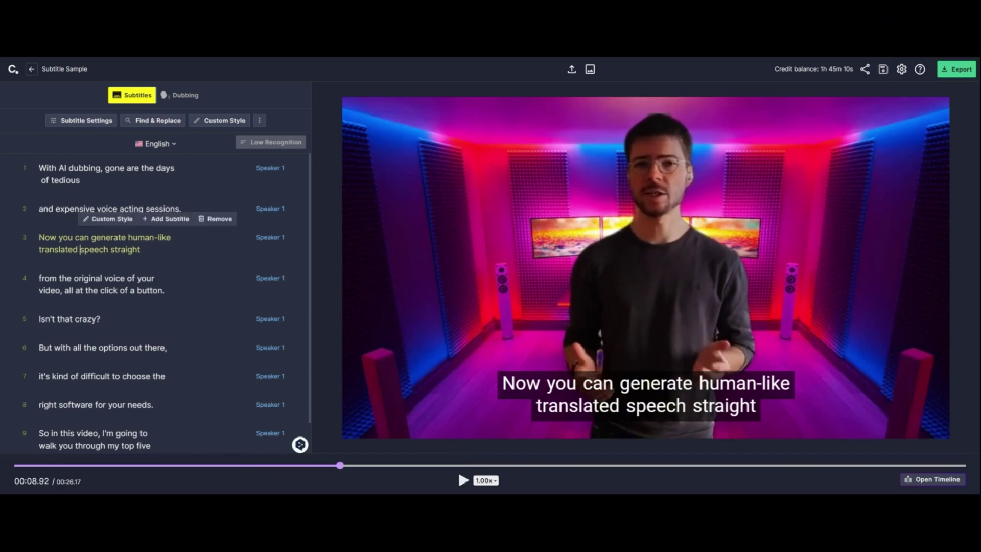
{"action": "type", "text": ", synced"}
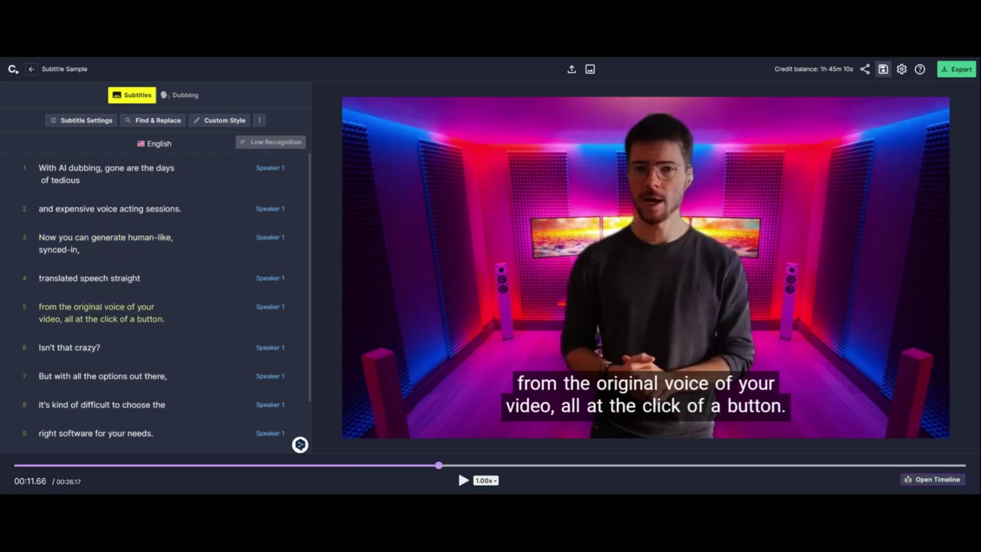
{"action": "scroll", "coordinate": [153, 302], "scroll_direction": "down", "scroll_amount": 2}
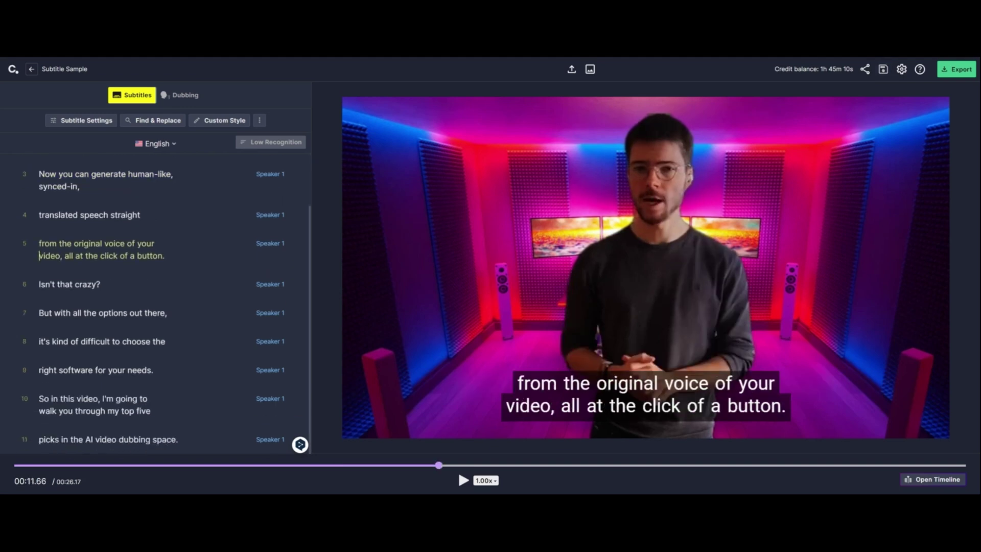
{"action": "scroll", "coordinate": [153, 302], "scroll_direction": "up", "scroll_amount": 2}
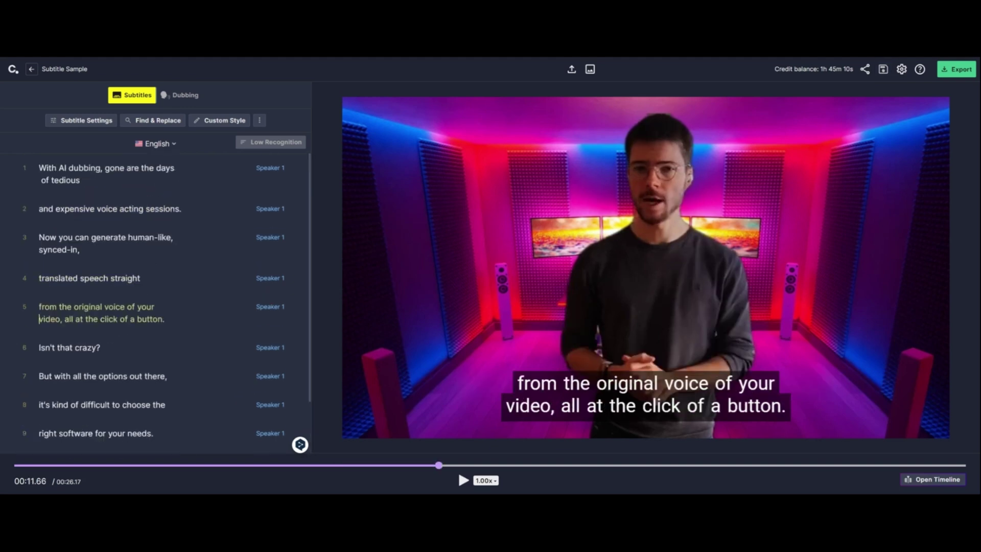
{"action": "left_click", "coordinate": [213, 120]}
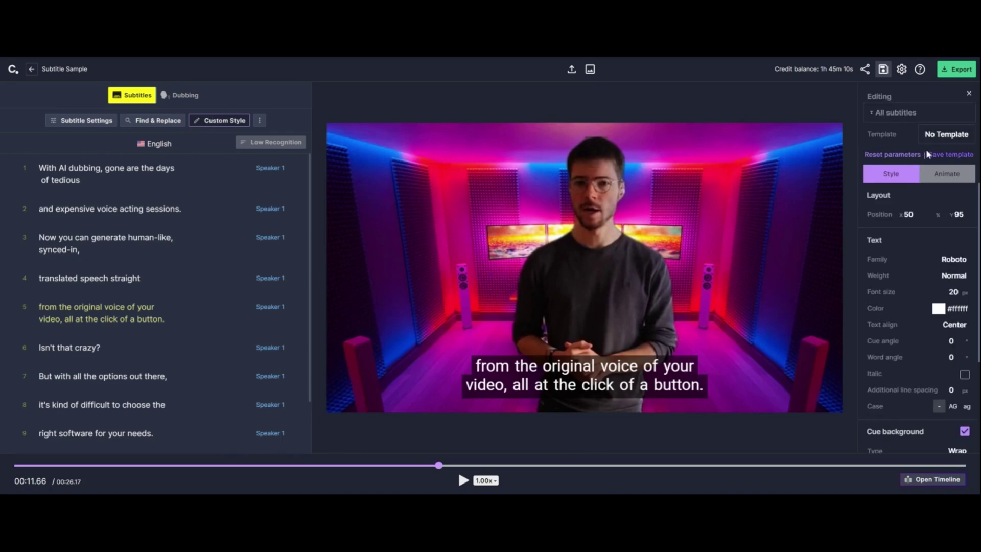
Apply the Montserrat Black & White style template to all subtitles
{"action": "left_click", "coordinate": [946, 134]}
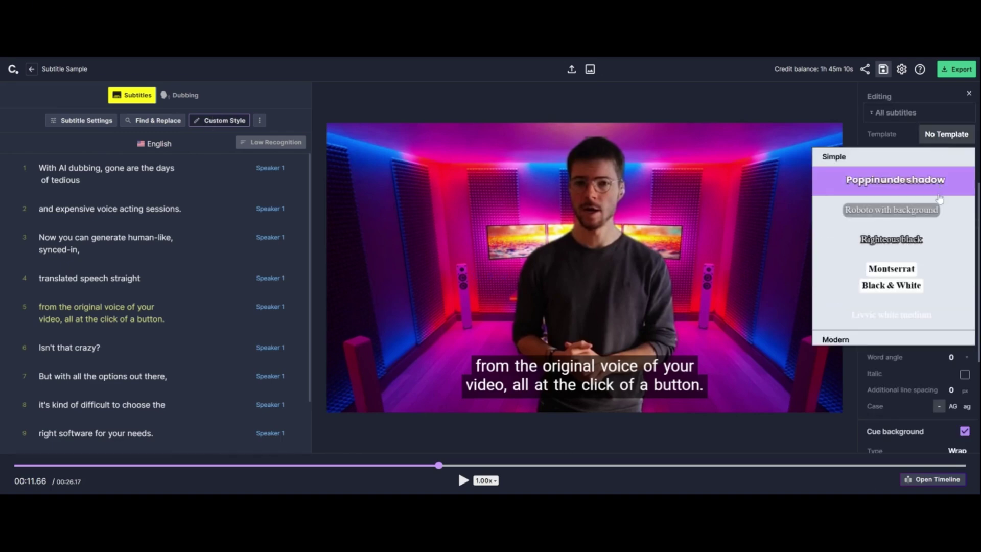
{"action": "scroll", "coordinate": [936, 213], "scroll_direction": "down", "scroll_amount": 6}
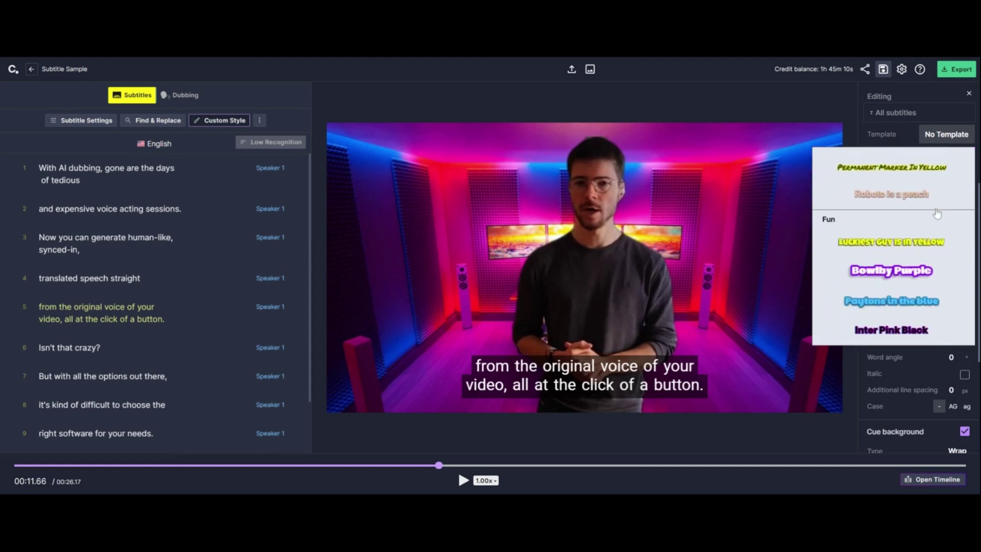
{"action": "scroll", "coordinate": [925, 253], "scroll_direction": "up", "scroll_amount": 6}
{"action": "left_click", "coordinate": [903, 273]}
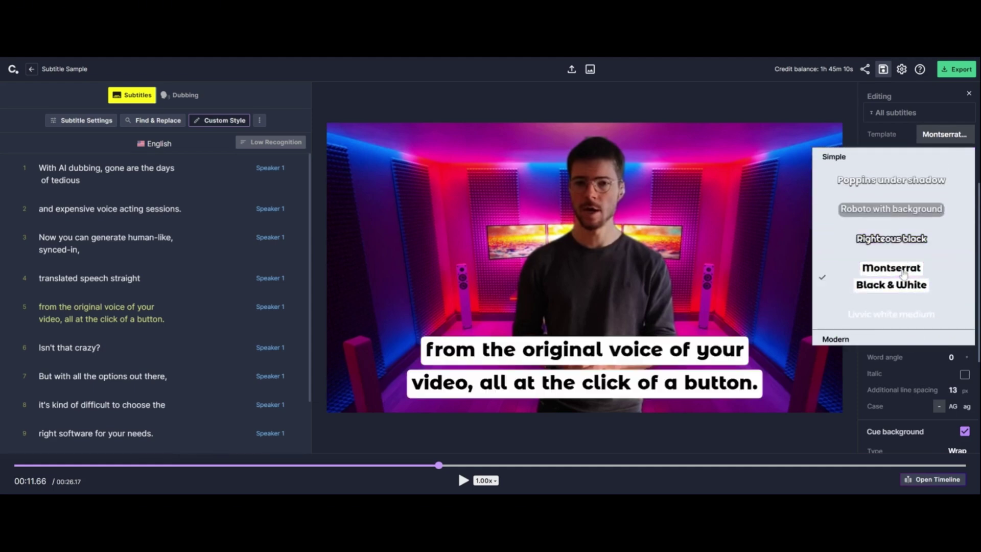
{"action": "left_click", "coordinate": [923, 105]}
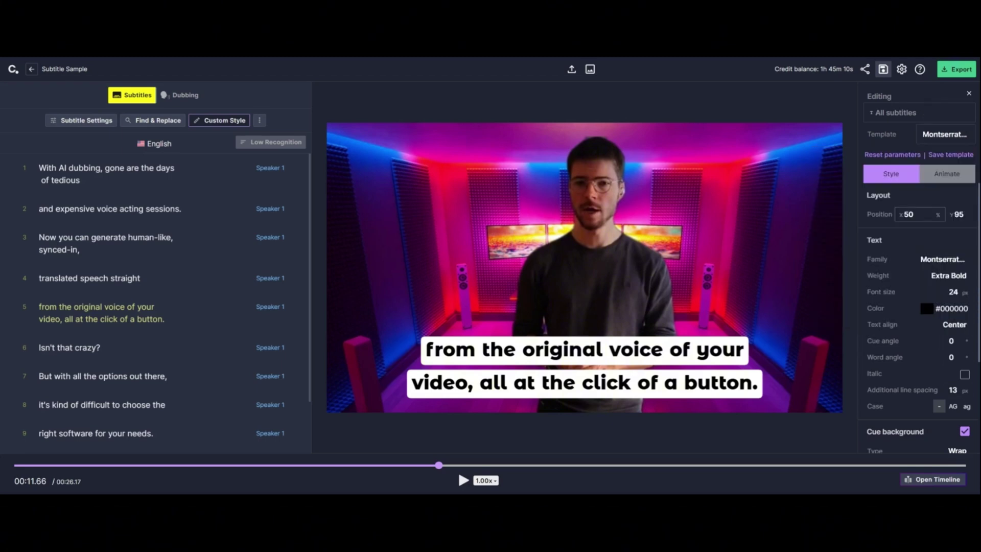
{"action": "left_click", "coordinate": [939, 174]}
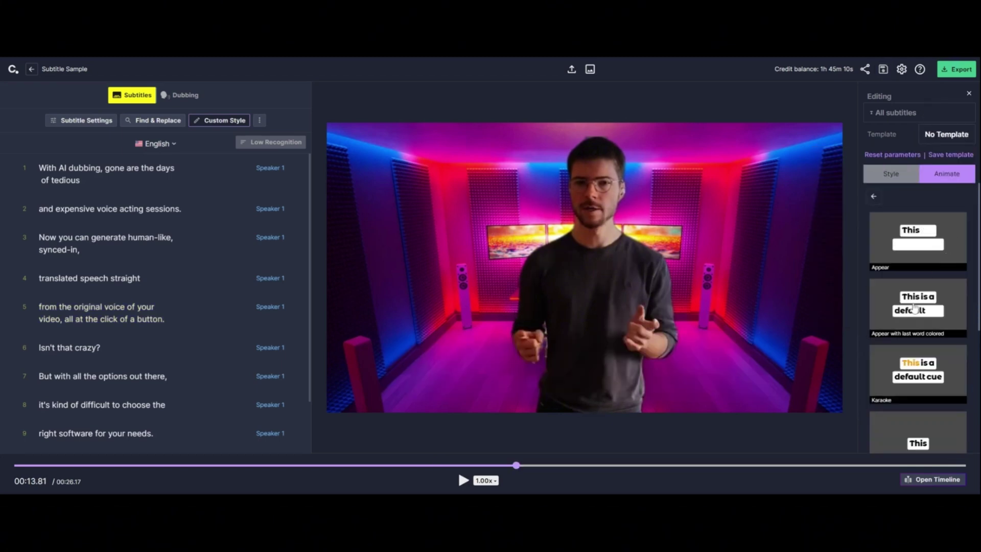
Add the Only one word animation, preview it, and open the export settings
{"action": "scroll", "coordinate": [917, 317], "scroll_direction": "down", "scroll_amount": 3}
{"action": "scroll", "coordinate": [930, 371], "scroll_direction": "down", "scroll_amount": 1}
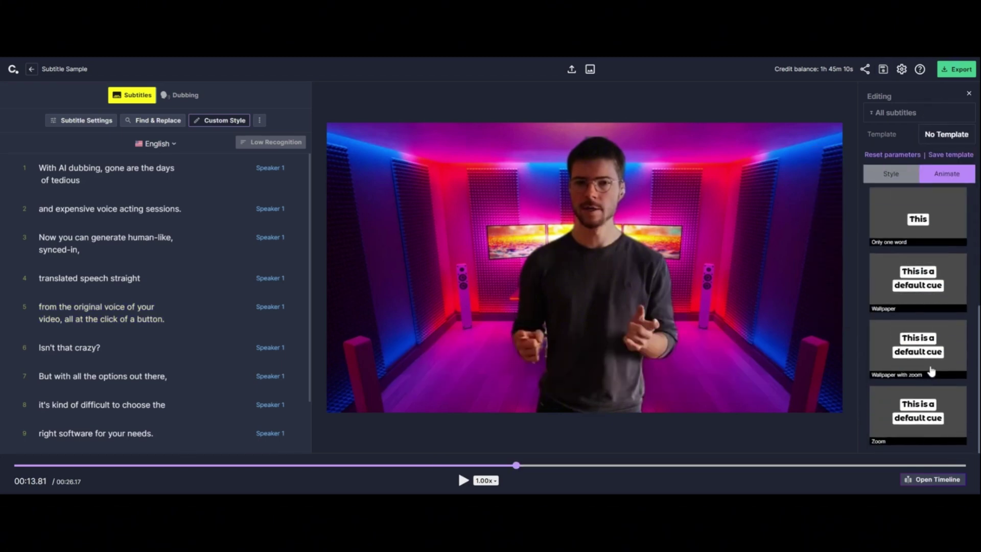
{"action": "left_click", "coordinate": [928, 277]}
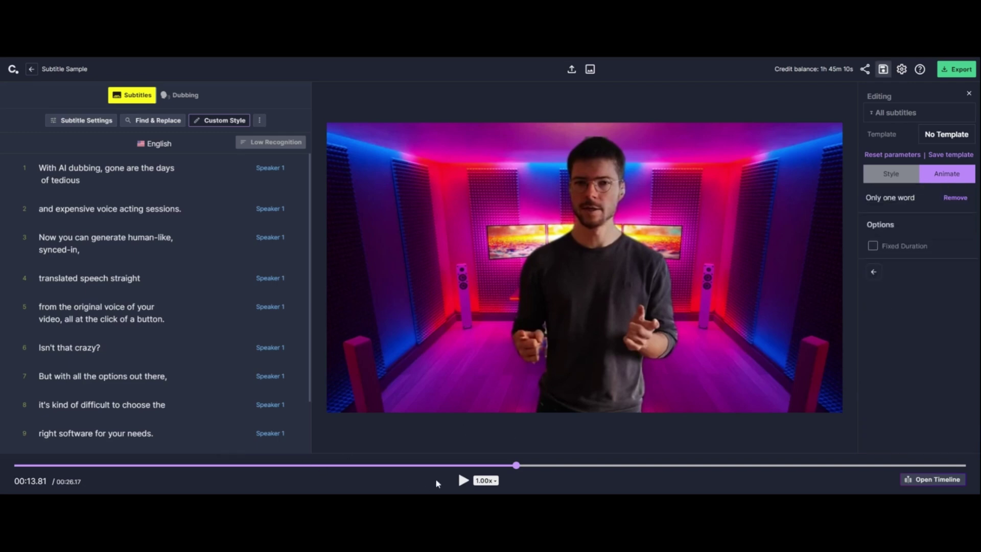
{"action": "left_click", "coordinate": [462, 481]}
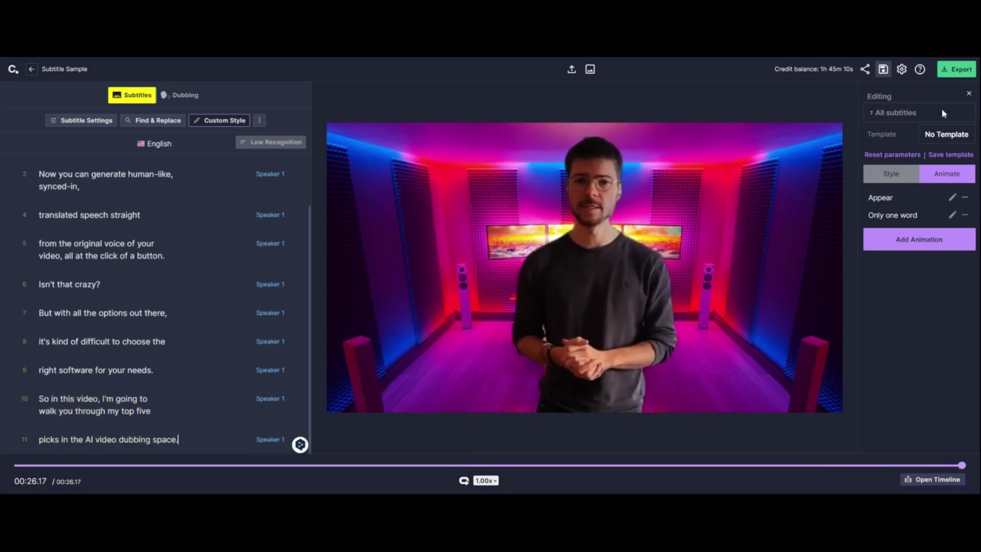
{"action": "left_click", "coordinate": [957, 71]}
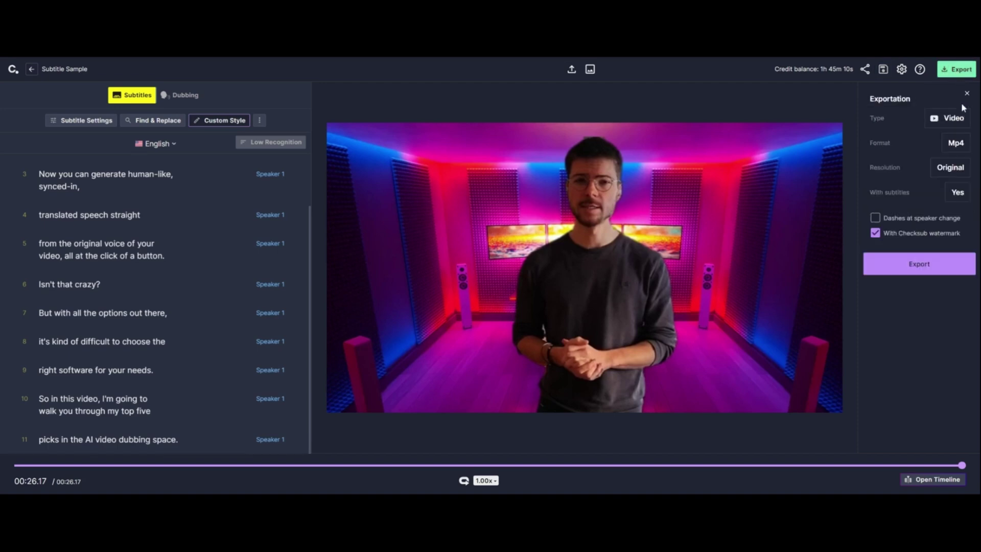